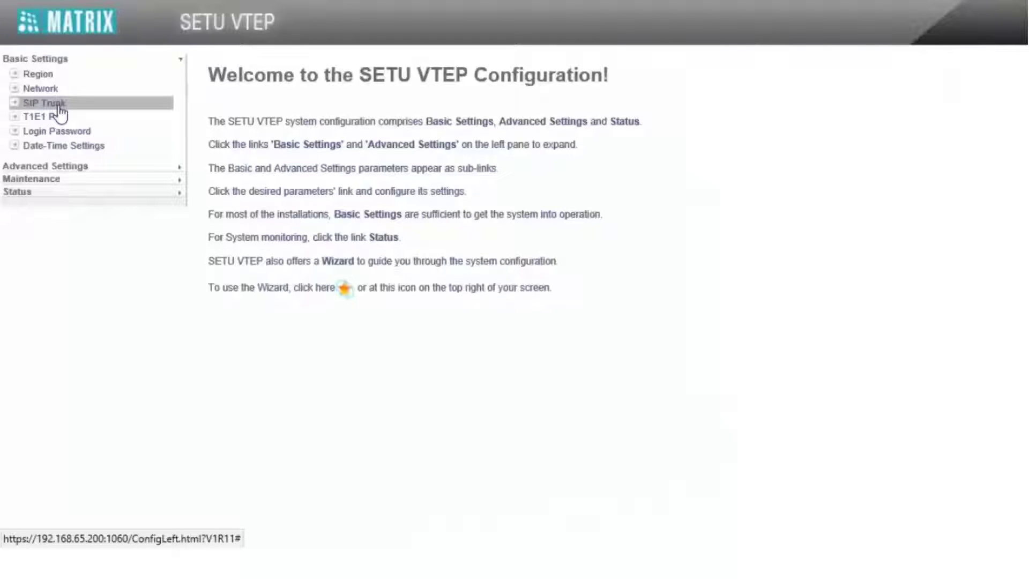
# Step: Open the SIP Trunk 1 settings and set its SIP Trunk Mode to Peer-to-Peer
pyautogui.click(59, 107)
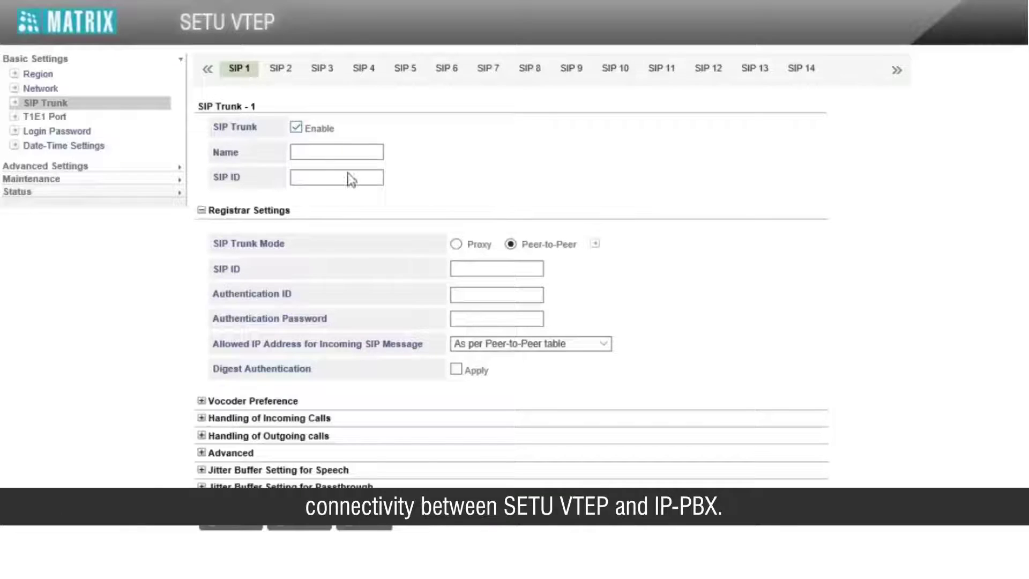
pyautogui.click(456, 245)
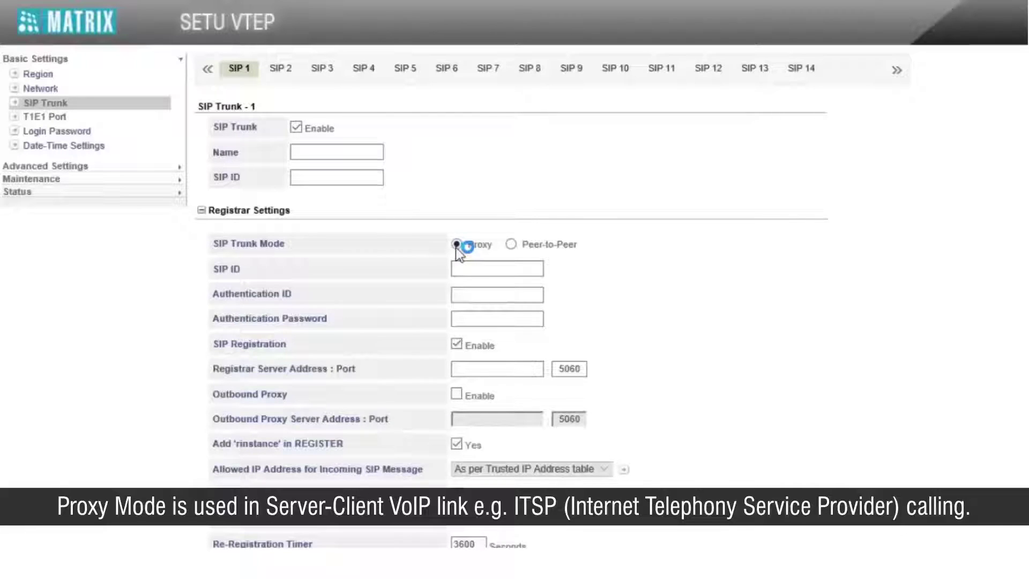
pyautogui.click(512, 245)
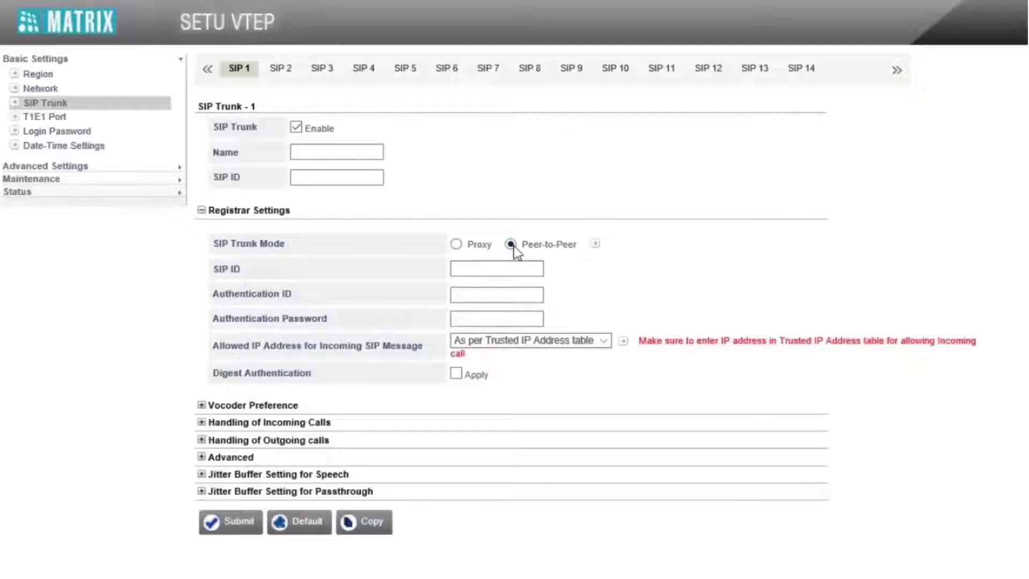
# Step: Edit the 'No Match Found' entry in the Peer-to-Peer dialing table, setting both minimum and maximum digits to 4
pyautogui.click(593, 247)
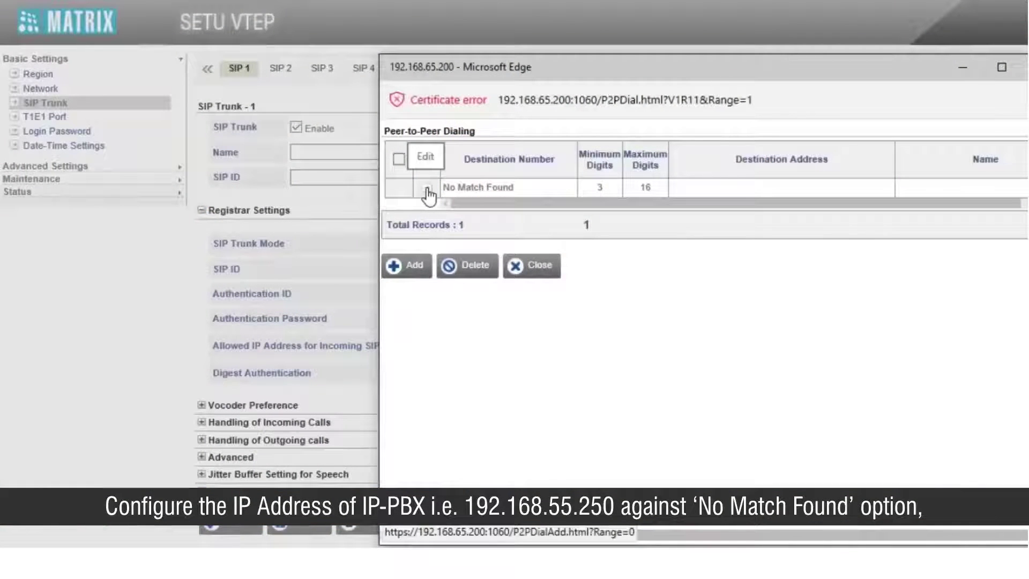
pyautogui.click(427, 189)
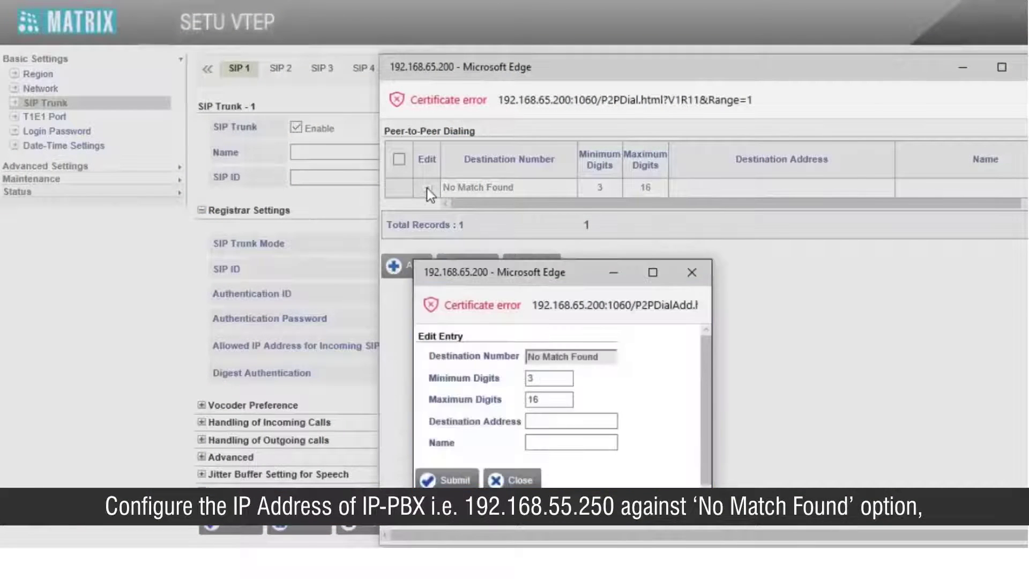
pyautogui.doubleClick(554, 376)
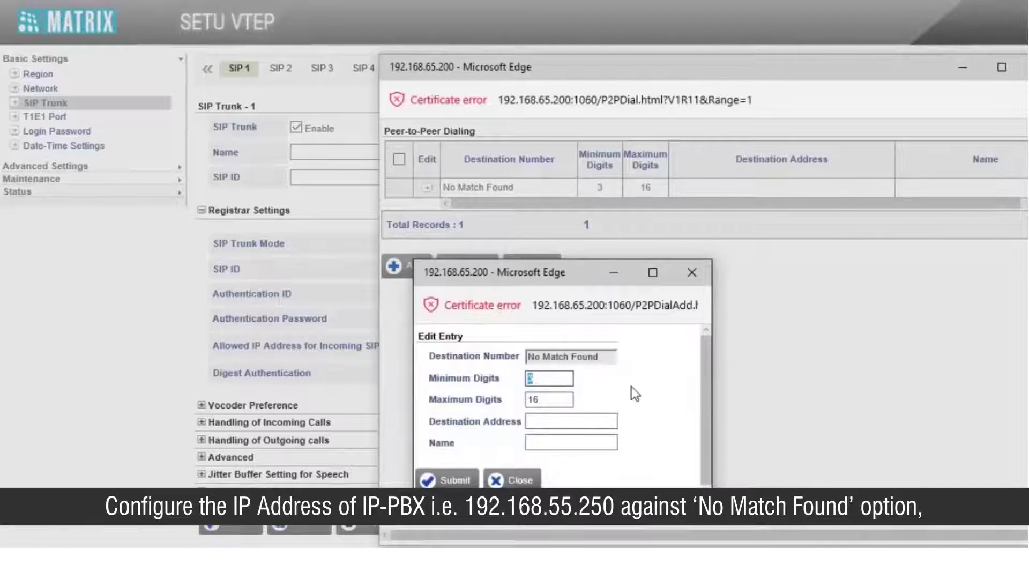
pyautogui.write('4')
pyautogui.press('Tab')
pyautogui.write('4')
pyautogui.press('Tab')
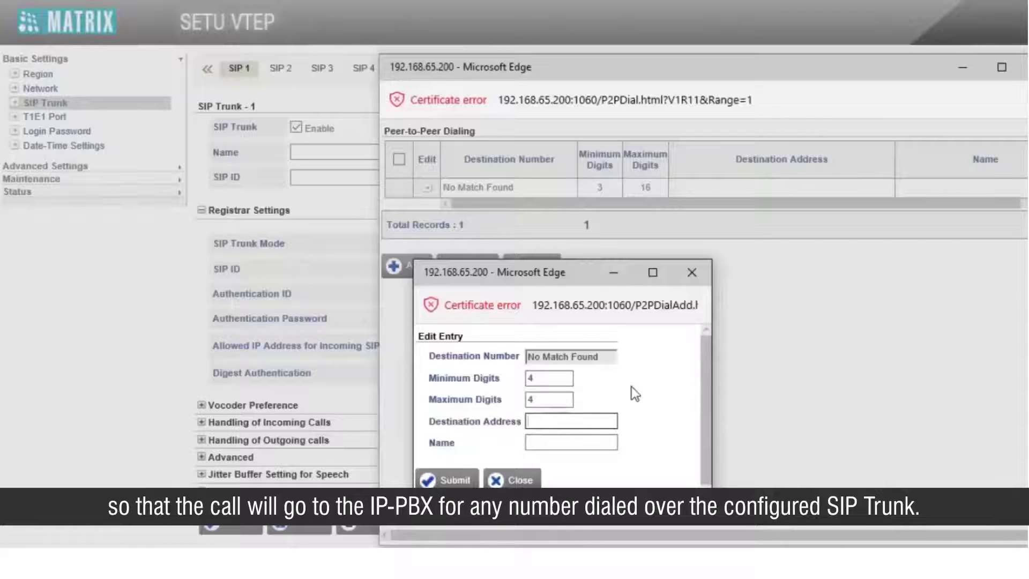
# Step: Give the entry the destination address 192.168.55.250 and the name IP-PBX, submit it and close the Peer-to-Peer table
pyautogui.write('192.168.55.250')
pyautogui.press('Tab')
pyautogui.write('IP-PBX')
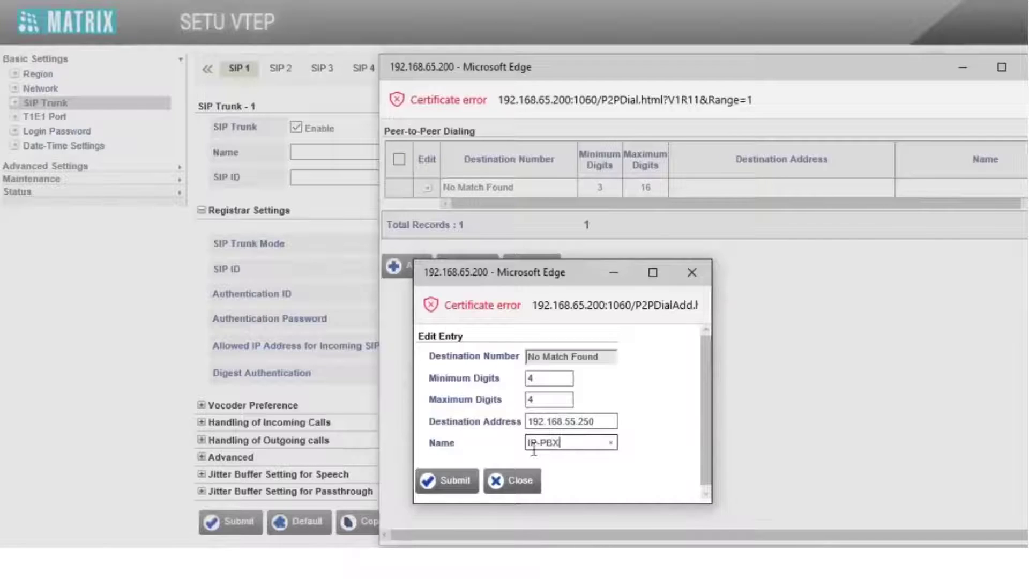
pyautogui.click(463, 480)
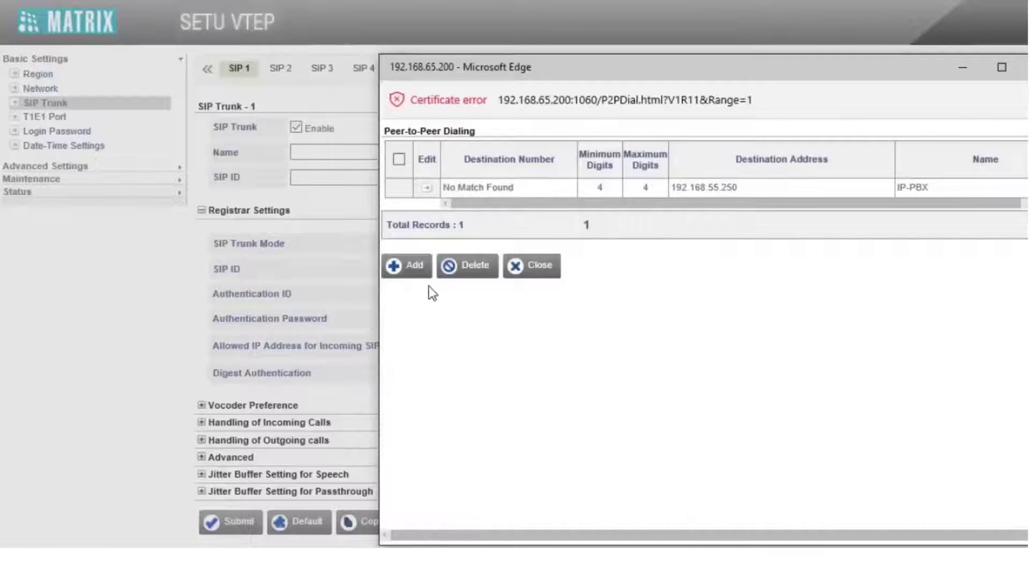
pyautogui.click(527, 274)
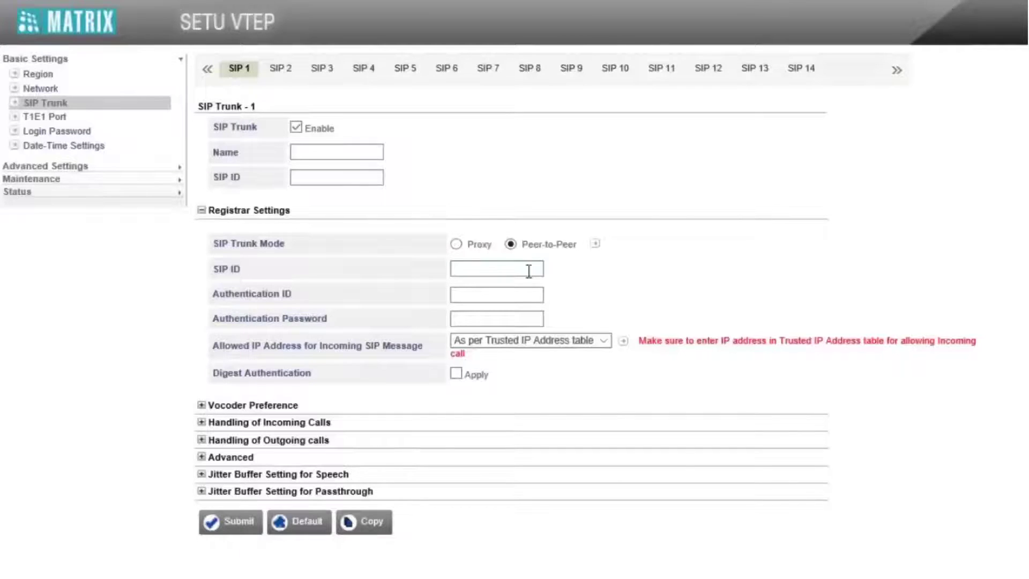
# Step: Allow incoming SIP messages 'As per Peer-to-Peer table' and set the outgoing INVITE 'FROM' header SIP ID to 'Caller ID received on Source Port'
pyautogui.click(594, 341)
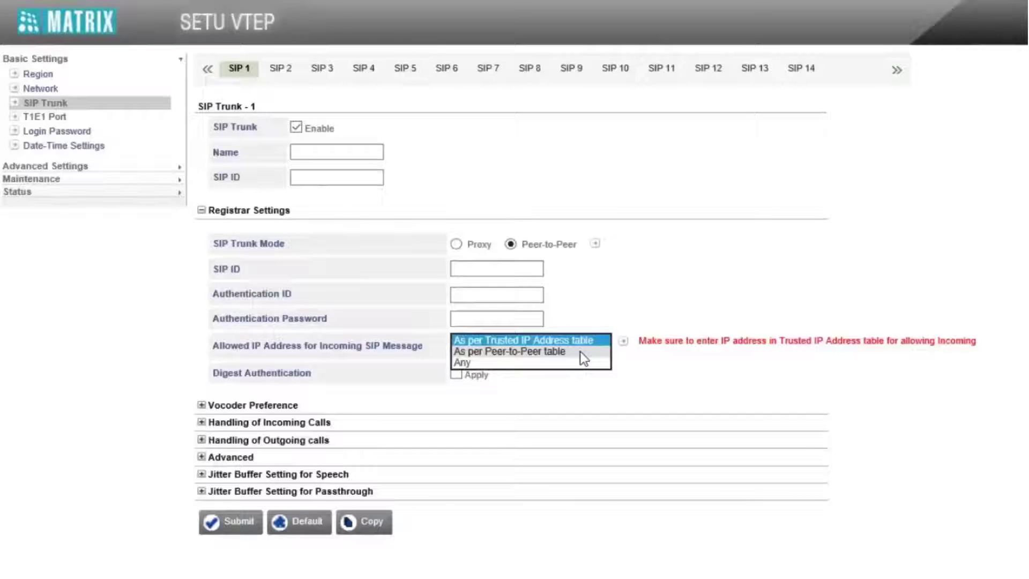
pyautogui.click(580, 352)
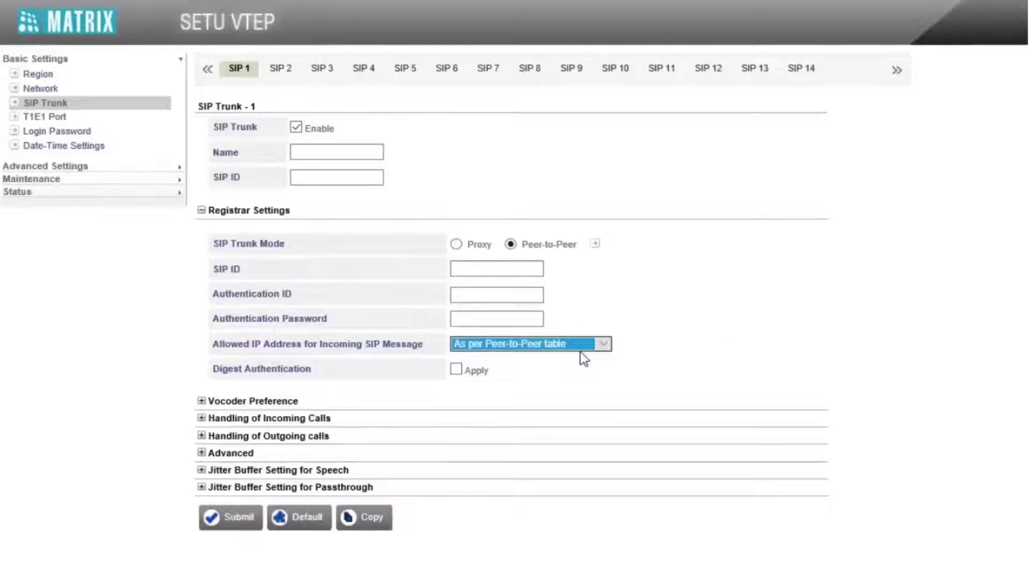
pyautogui.click(325, 436)
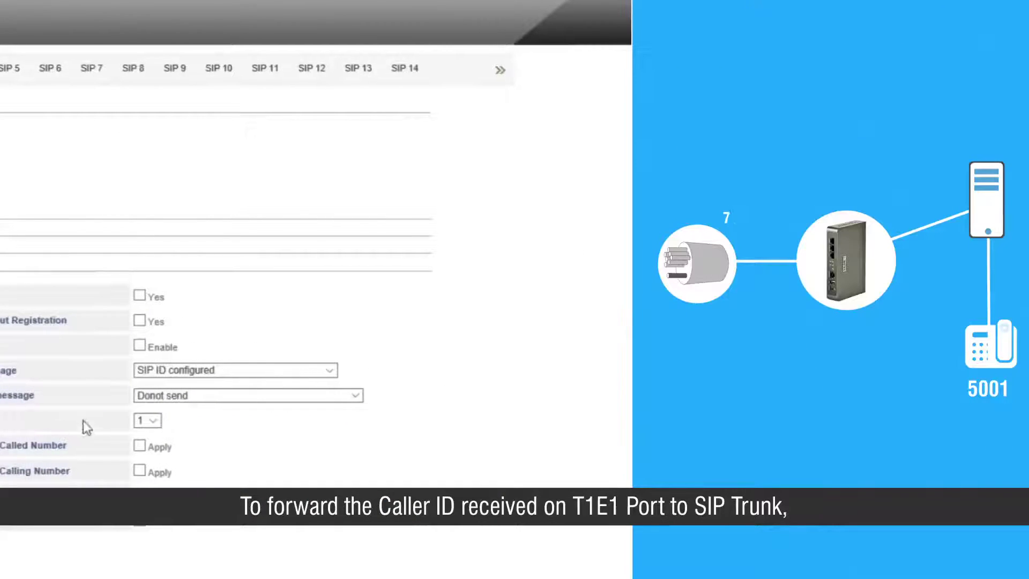
pyautogui.click(192, 372)
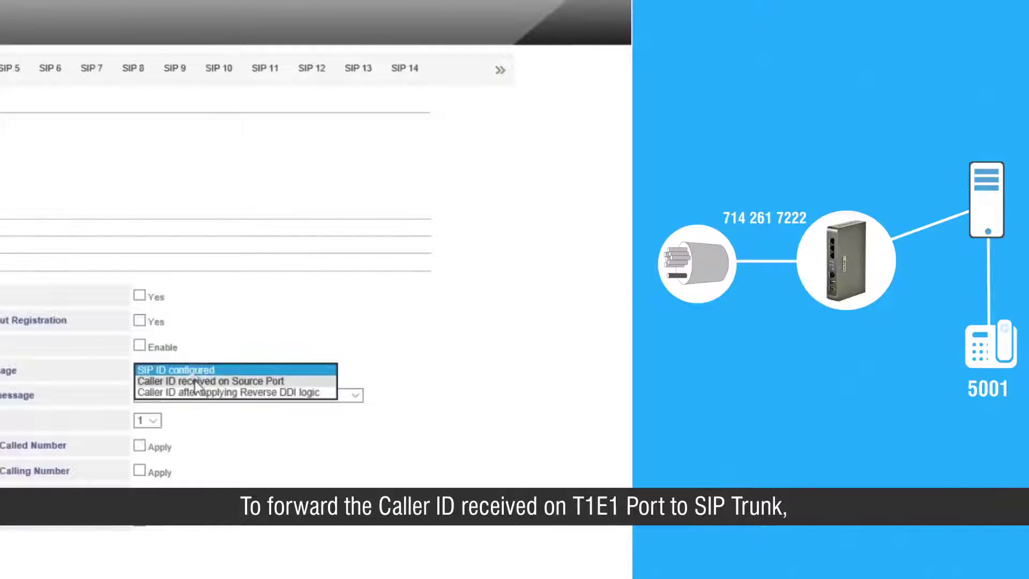
pyautogui.click(194, 382)
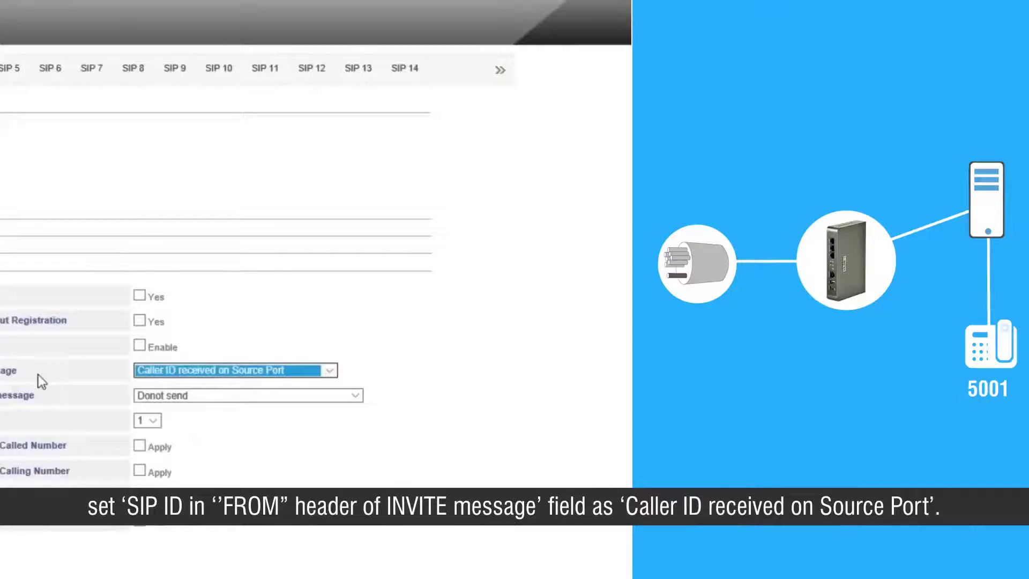
pyautogui.scroll(-2, 41, 381)
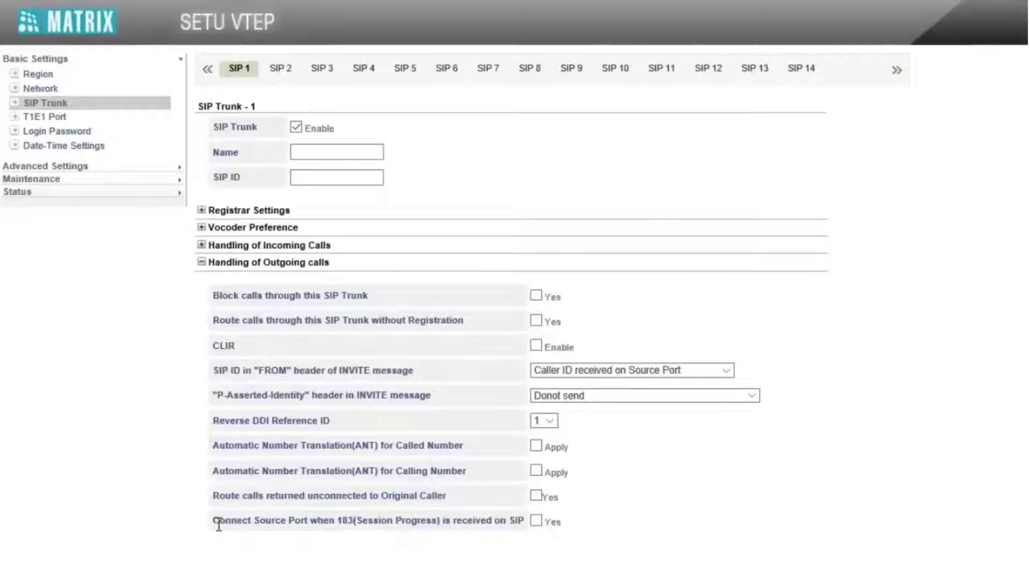
# Step: In the T1E1 port's port-wise incoming call handling, route calls both with and without CLI 'on the basis of DDI Number'
pyautogui.click(53, 117)
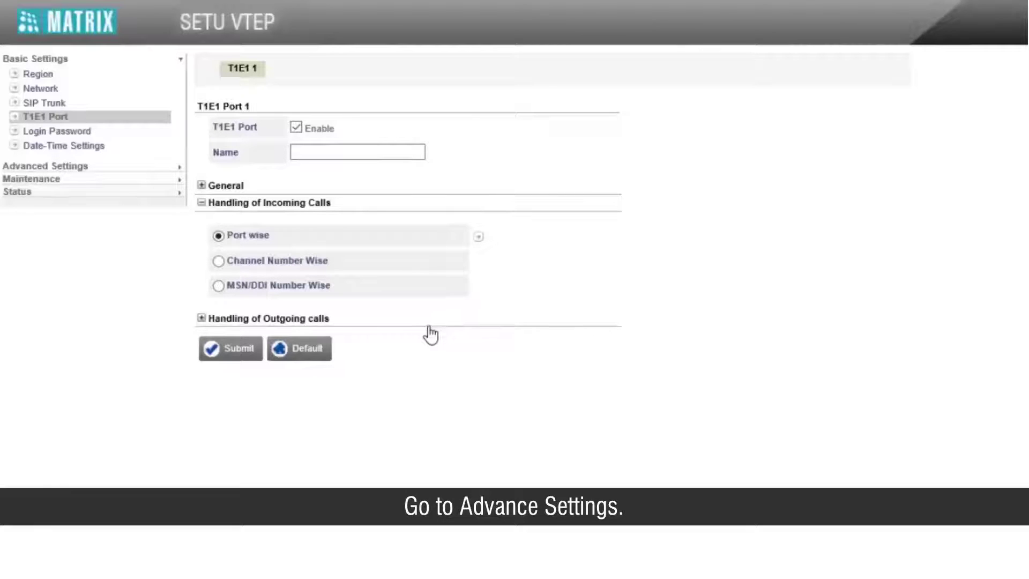
pyautogui.click(479, 238)
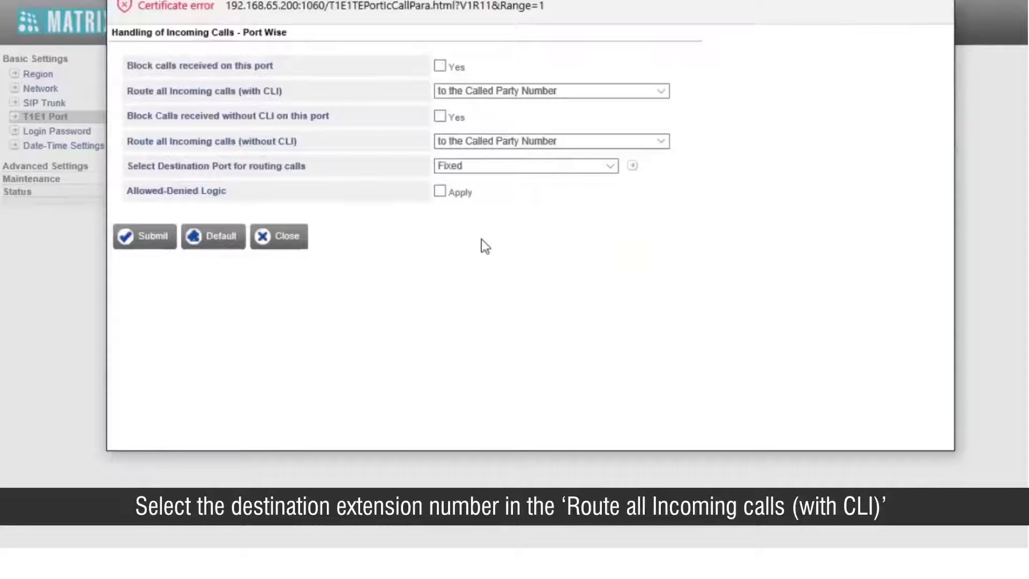
pyautogui.click(552, 92)
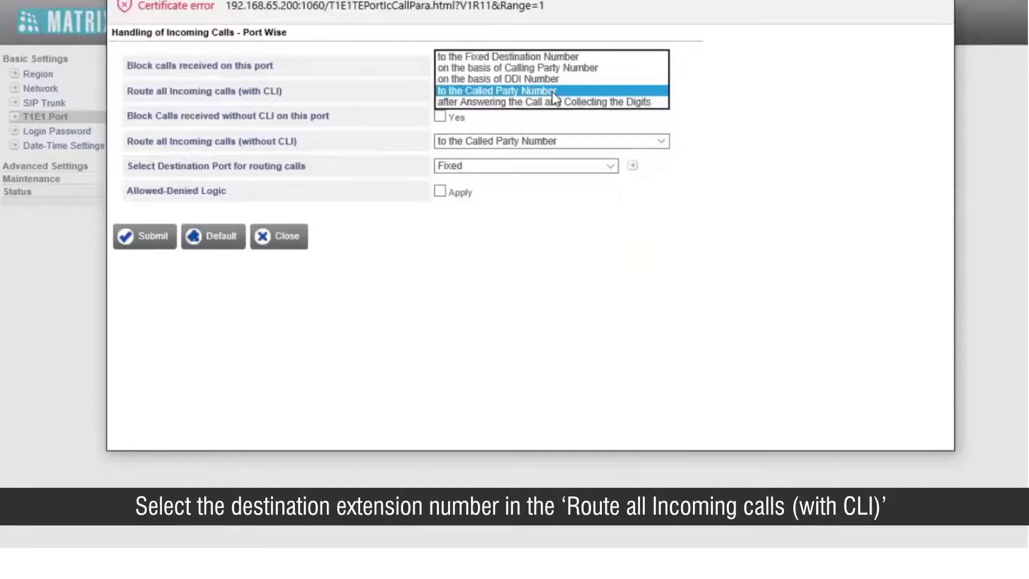
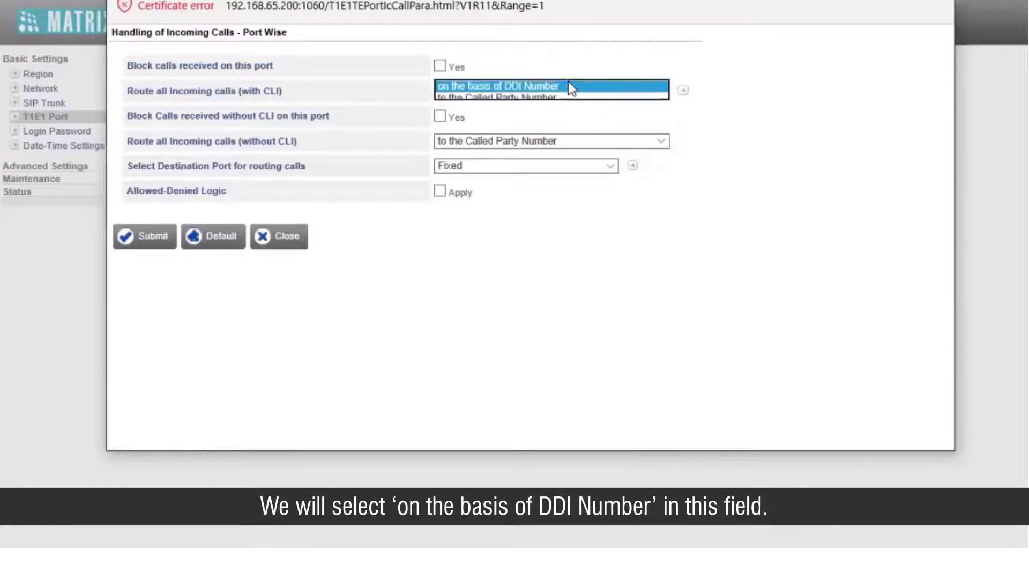
pyautogui.click(609, 142)
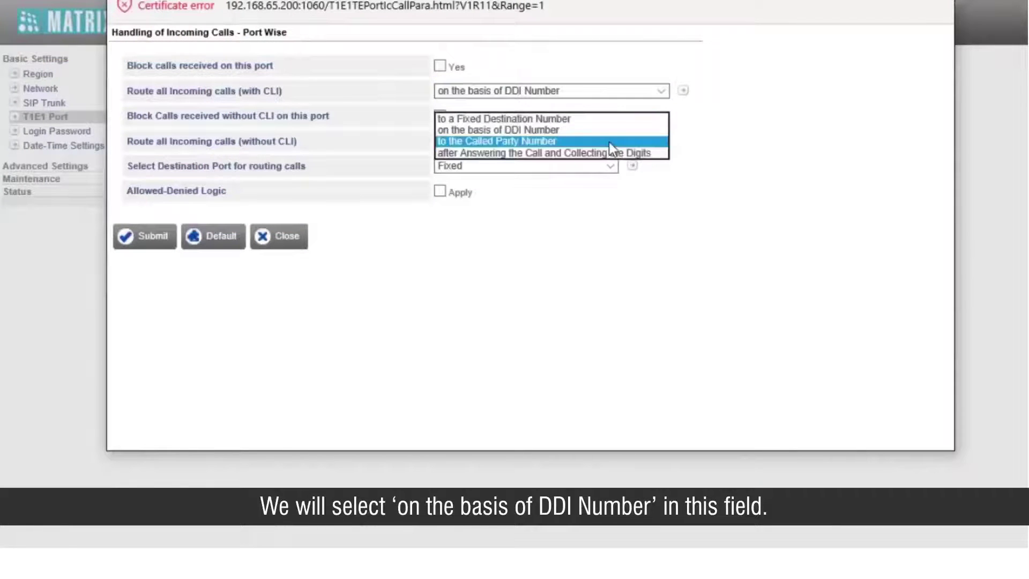
pyautogui.click(588, 126)
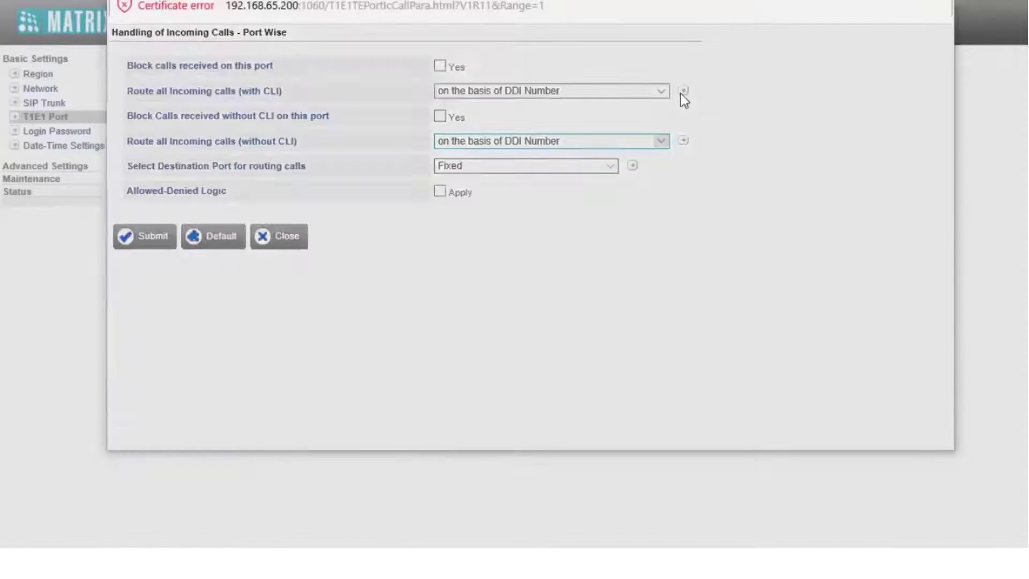
# Step: Start DDI Number Generation for the port's DDI-based destination table, with 100 total DDI numbers starting at index 1
pyautogui.click(682, 95)
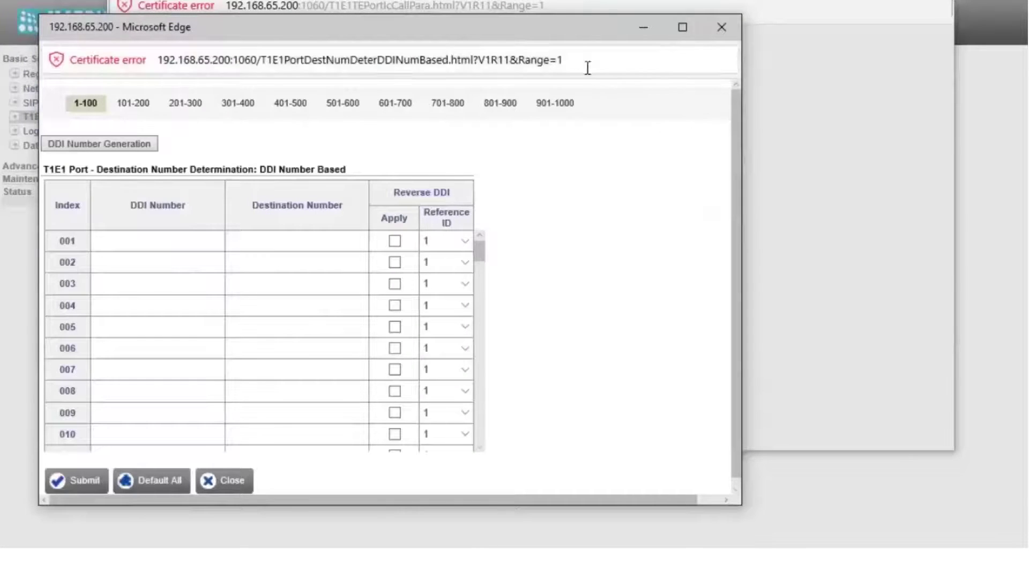
pyautogui.moveTo(548, 33); pyautogui.dragTo(664, 5)
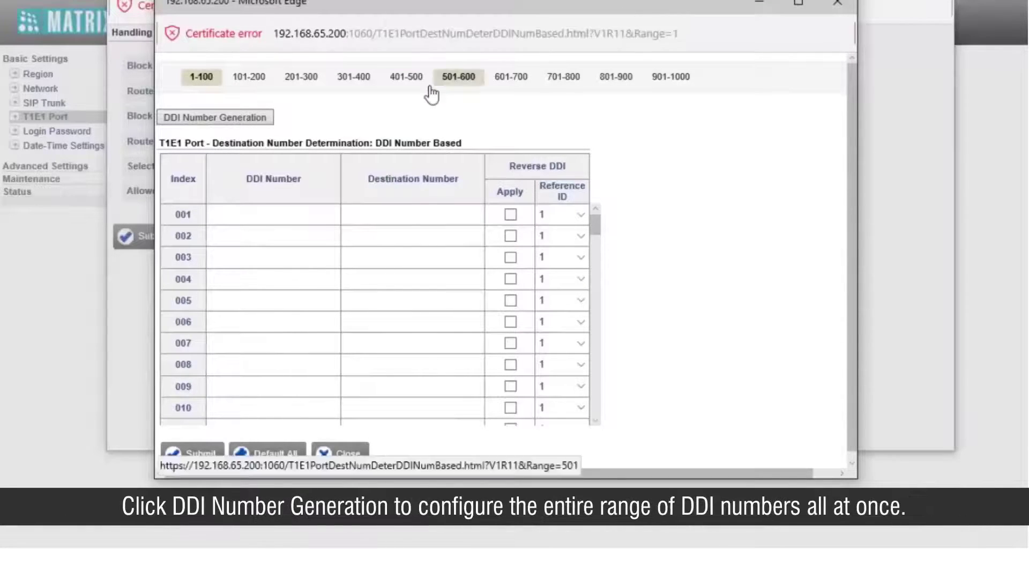
pyautogui.click(268, 118)
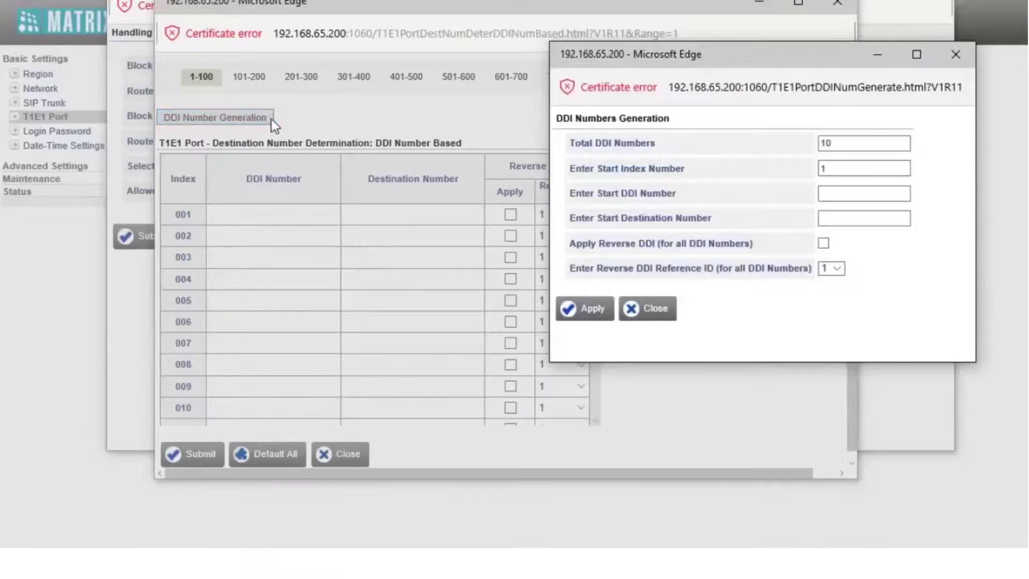
pyautogui.click(825, 143)
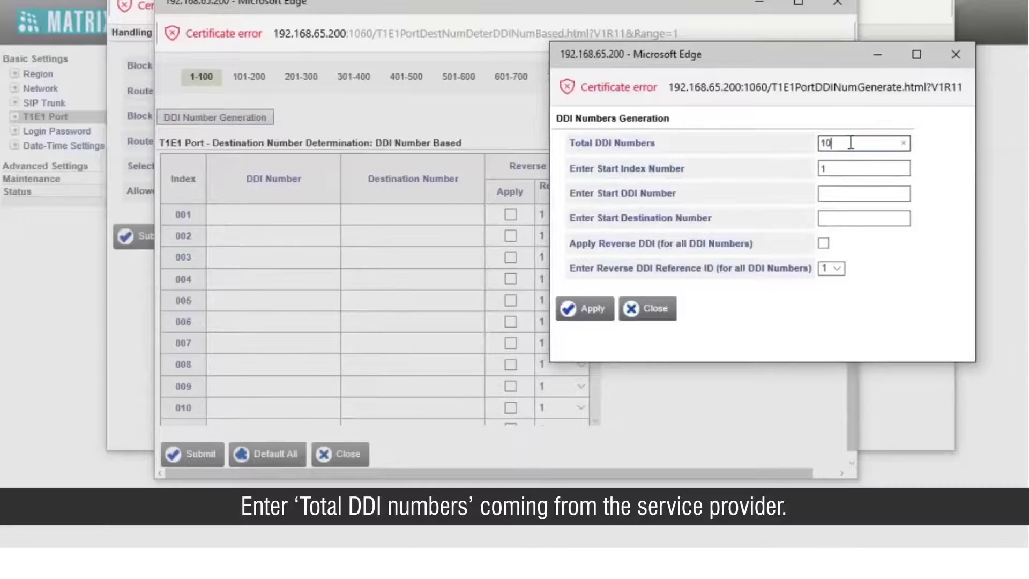
pyautogui.write('0')
pyautogui.press('Tab')
pyautogui.press('Tab')
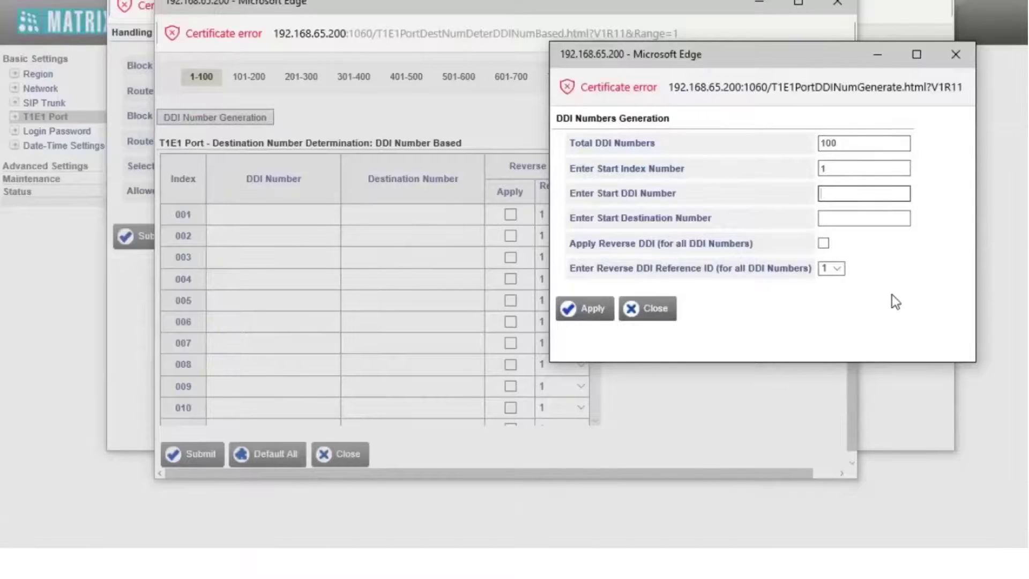
pyautogui.click(873, 169)
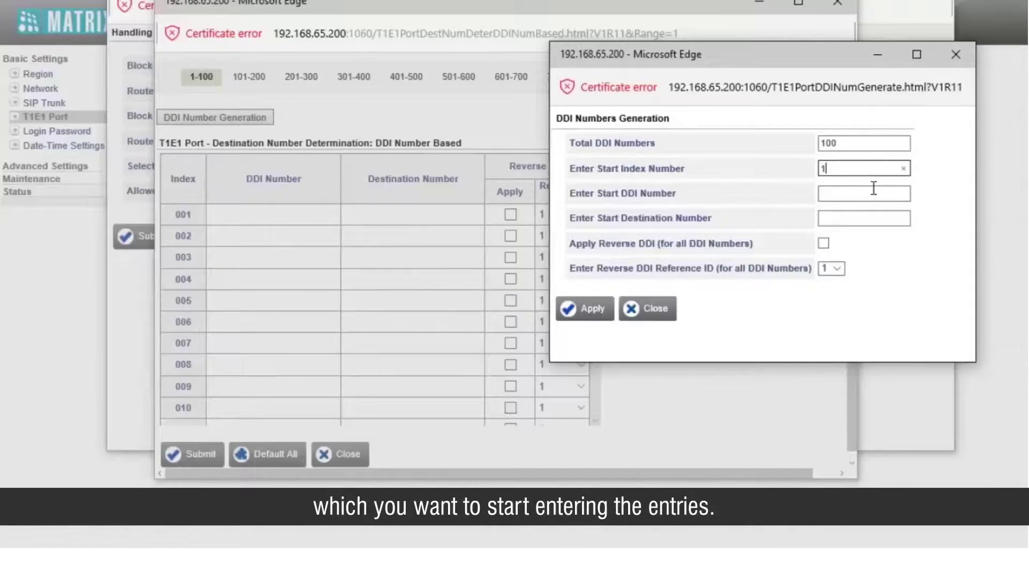
# Step: Enter the provider's first DDI number and start destination 3001, apply Reverse DDI to all numbers, and generate the DDI mapping entries
pyautogui.click(873, 189)
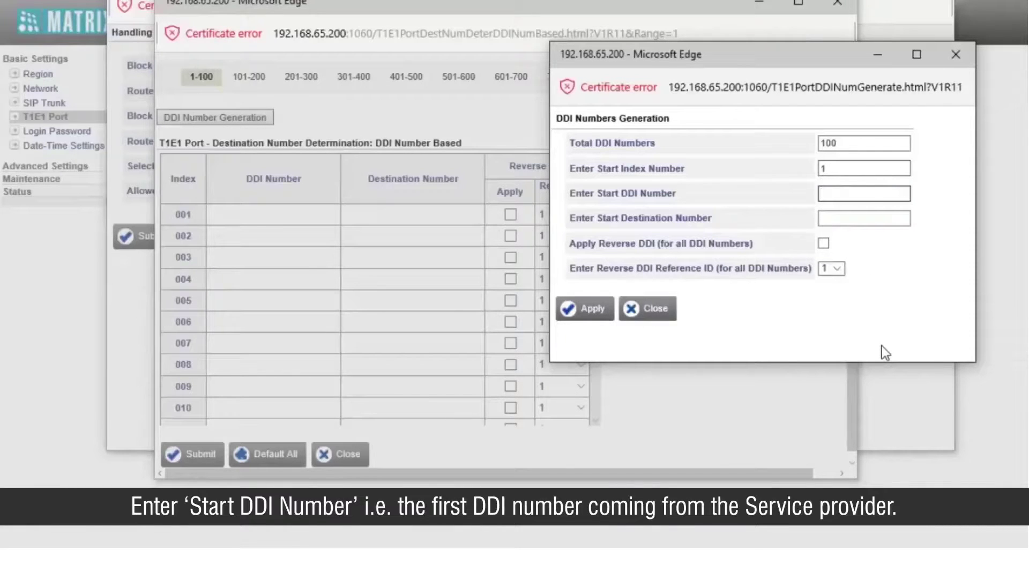
pyautogui.write('2638000')
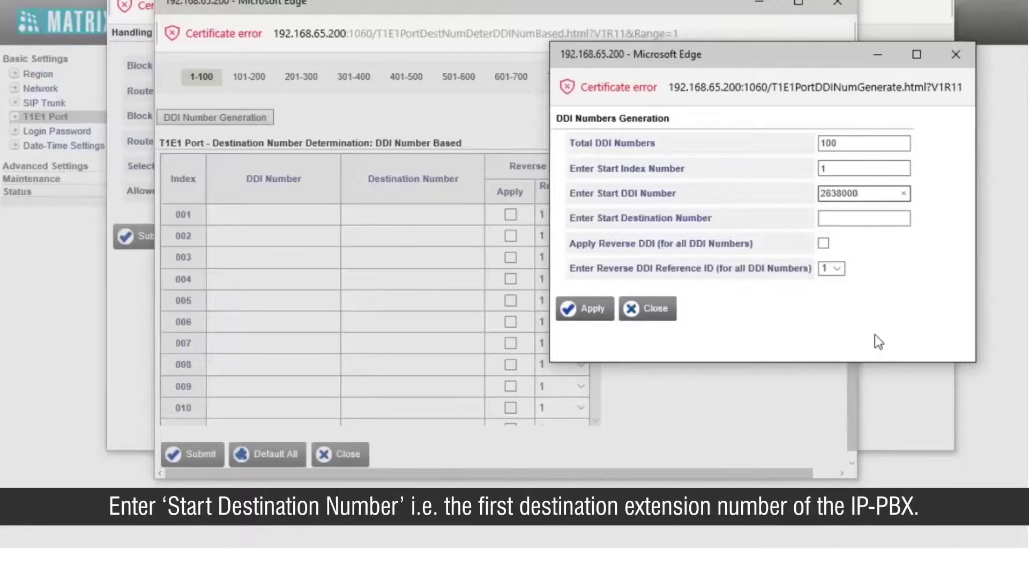
pyautogui.click(865, 220)
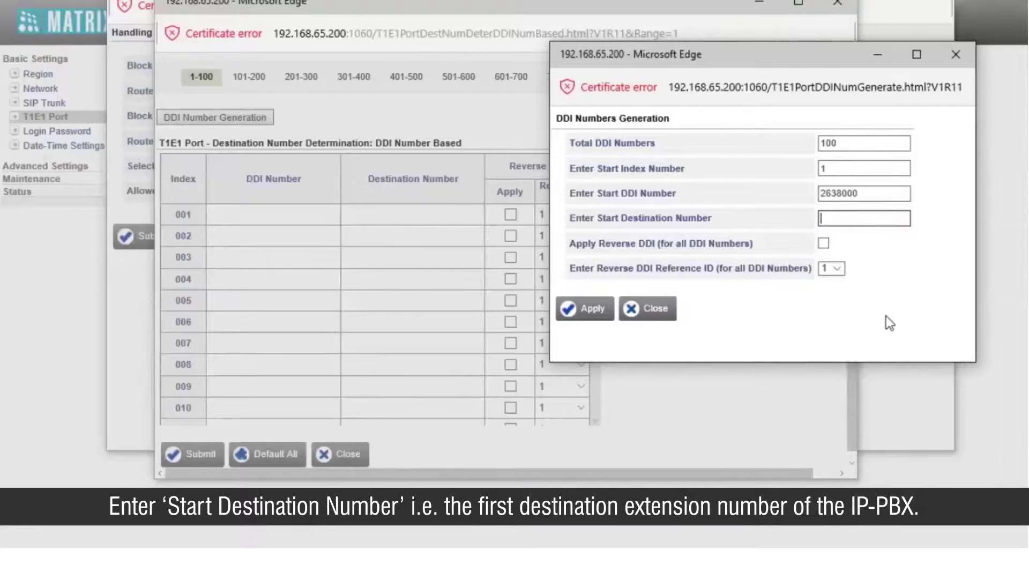
pyautogui.write('3001')
pyautogui.click(827, 248)
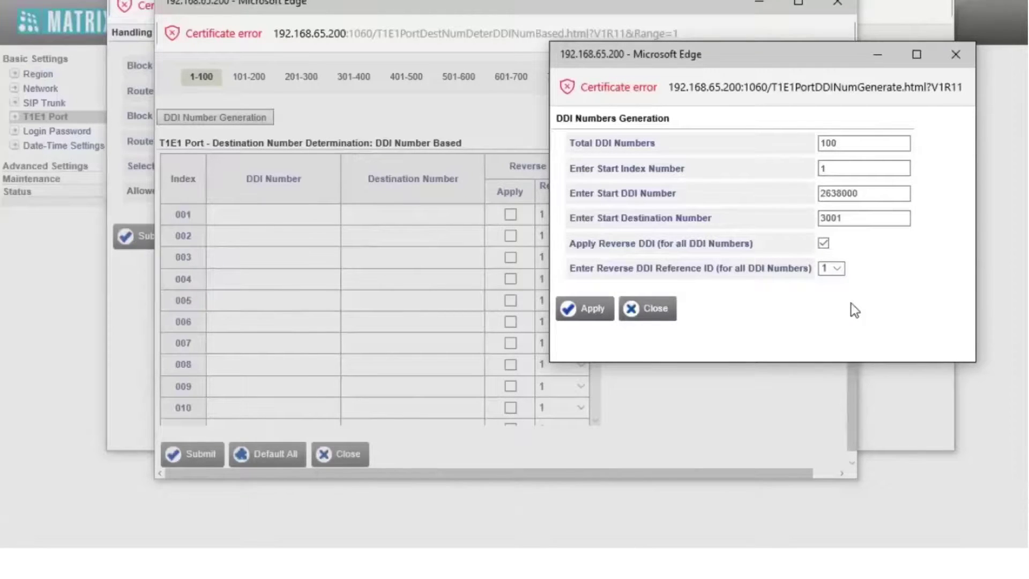
pyautogui.click(610, 316)
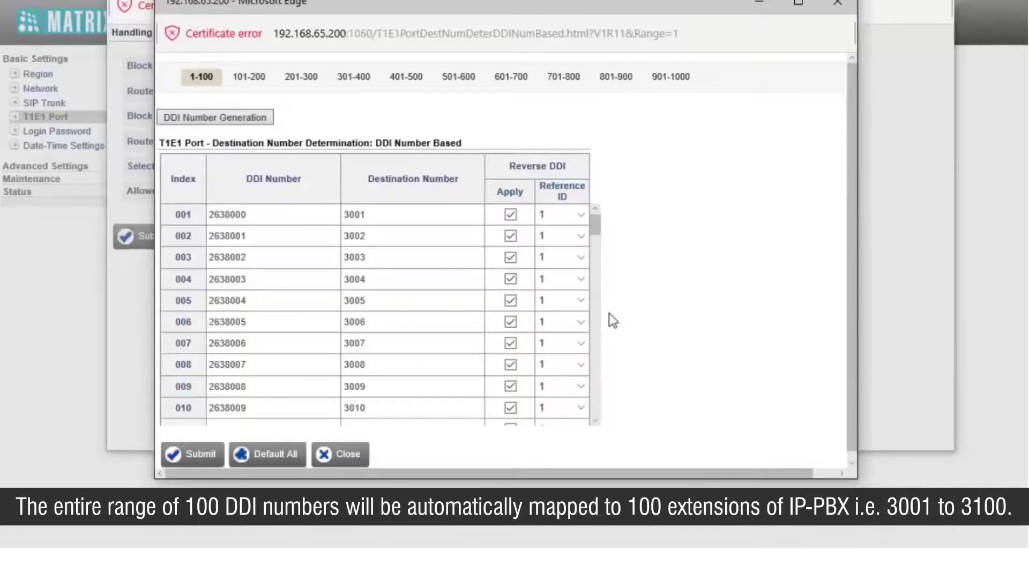
pyautogui.scroll(-12, 560, 293)
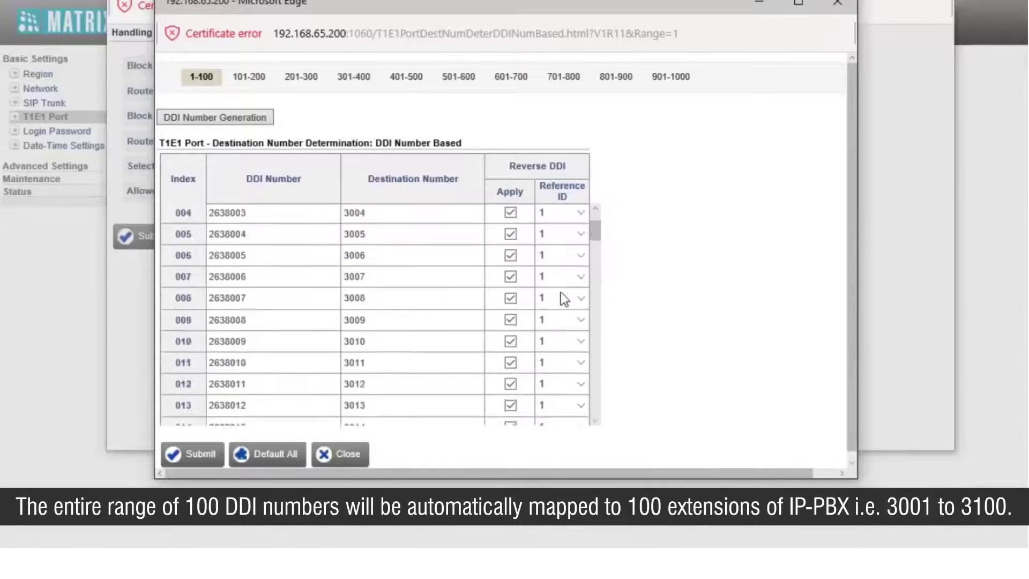
pyautogui.scroll(-18, 561, 293)
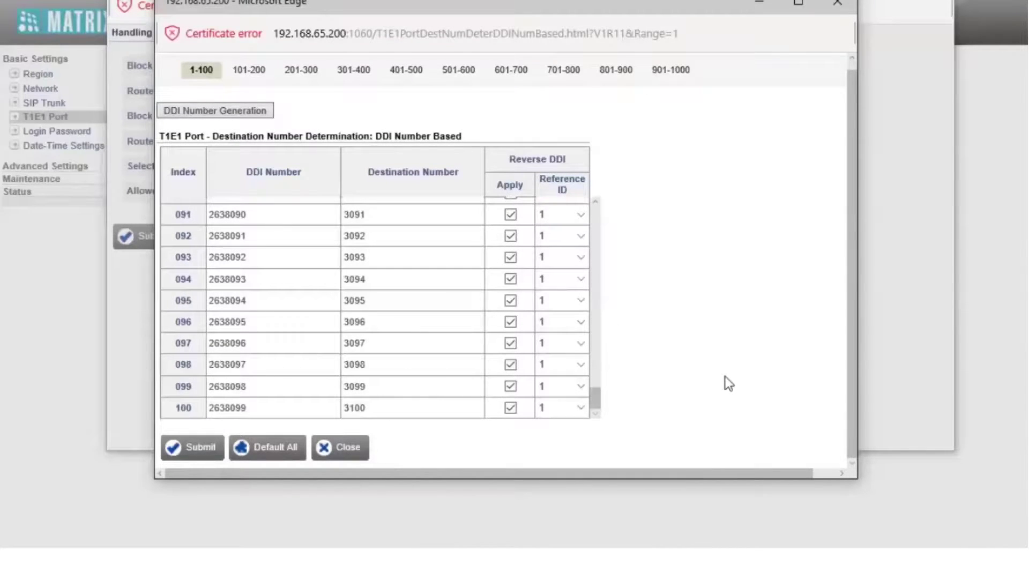
# Step: Submit the T1E1 port's DDI-based destination number table and close it
pyautogui.click(199, 451)
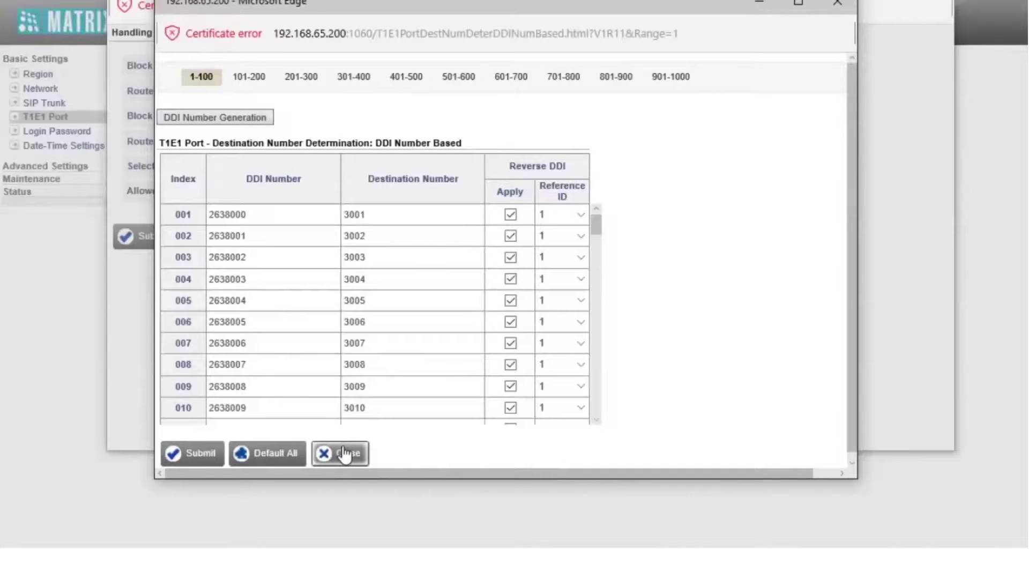
pyautogui.click(344, 455)
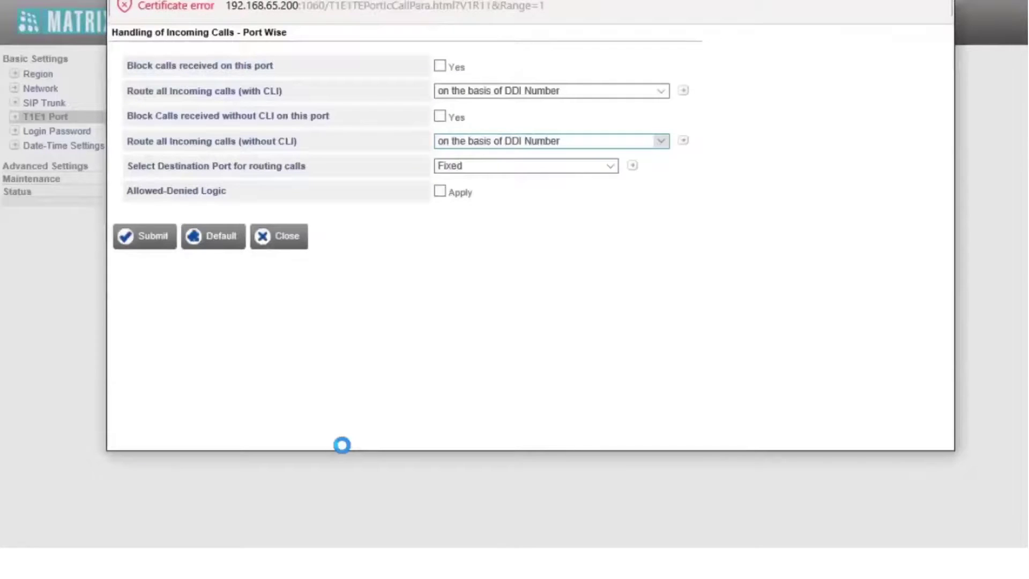
# Step: Set the T1E1 port's destination port for routing calls to 'Fixed' and check its assigned routing group
pyautogui.click(611, 166)
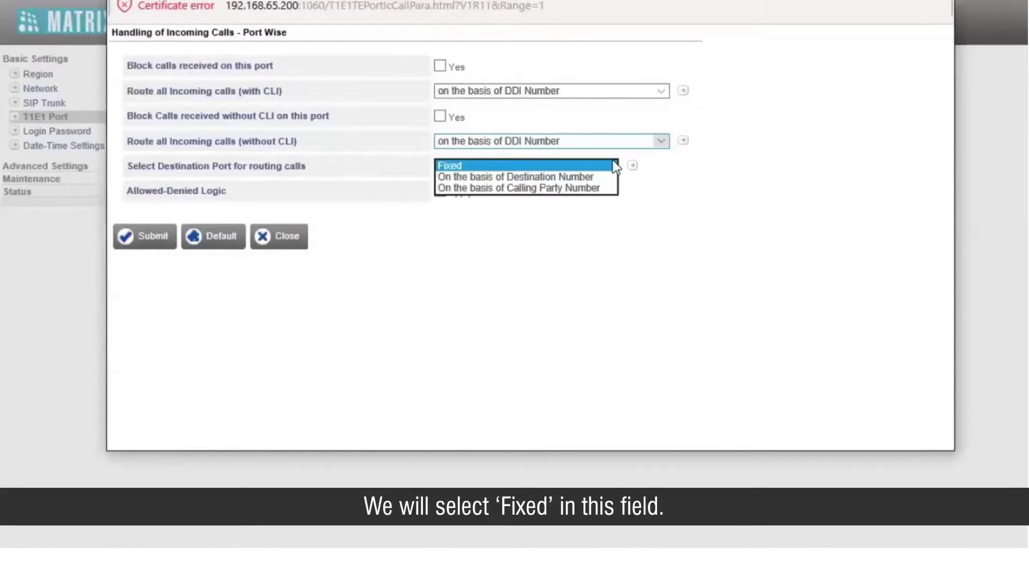
pyautogui.click(604, 163)
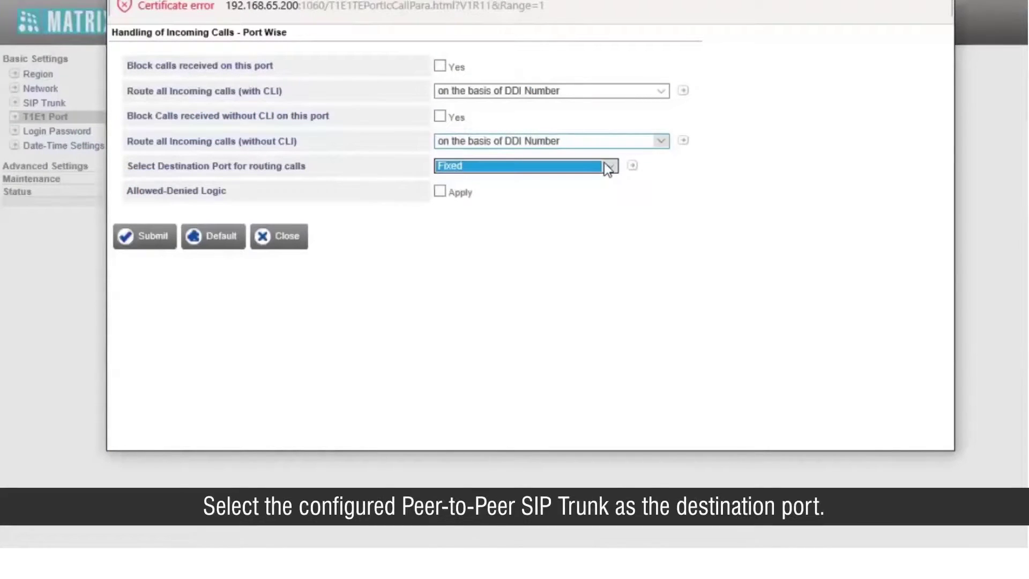
pyautogui.click(633, 166)
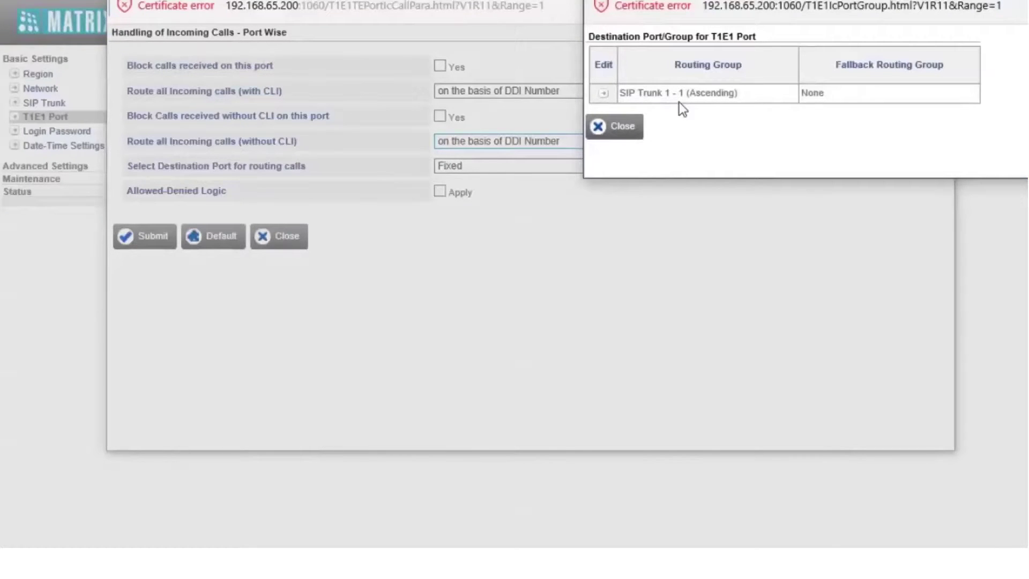
pyautogui.click(634, 132)
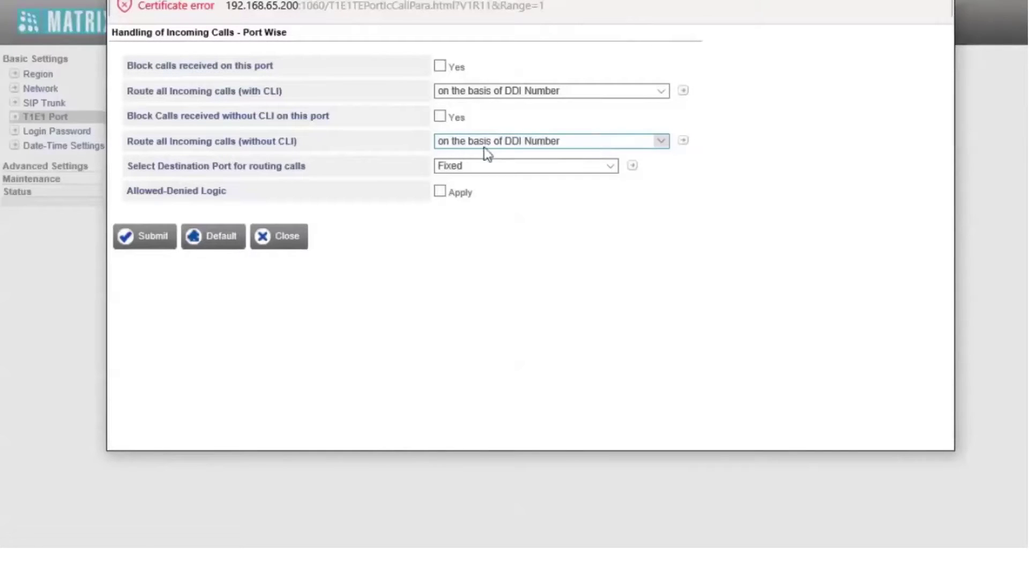
# Step: Submit the port-wise incoming call handling, close it, and submit the T1E1 Port 1 settings
pyautogui.click(149, 242)
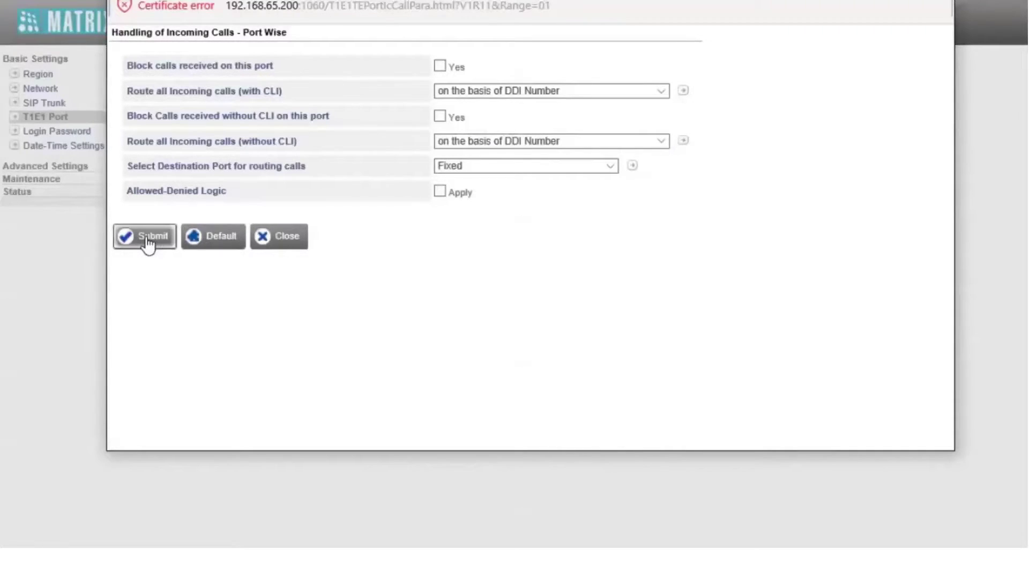
pyautogui.click(149, 242)
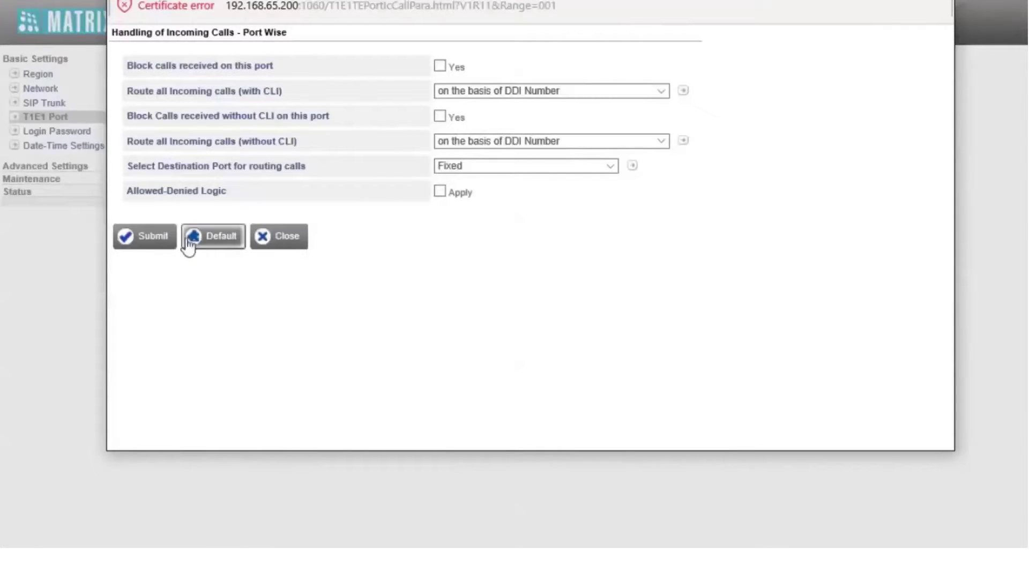
pyautogui.click(267, 244)
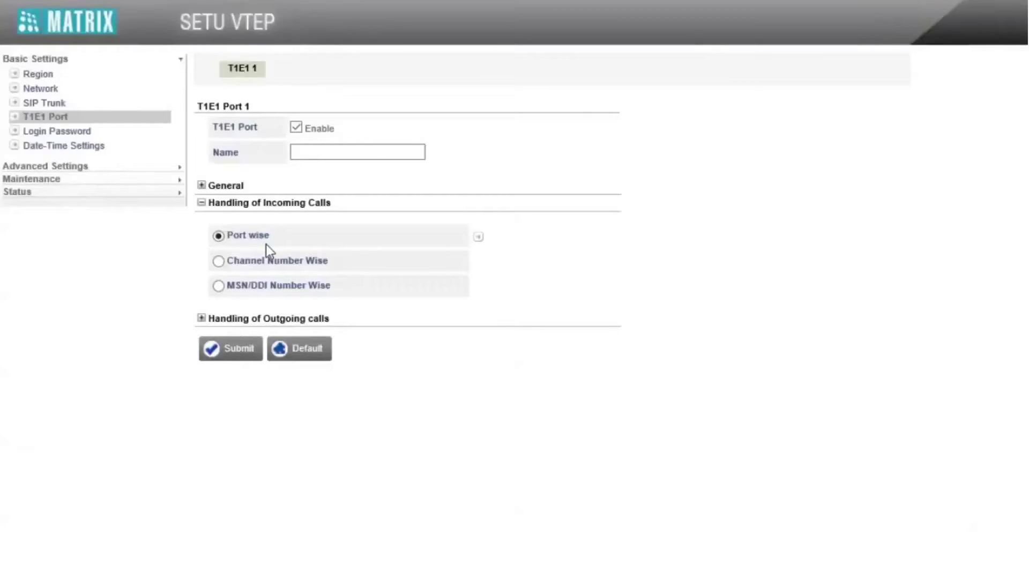
pyautogui.click(249, 346)
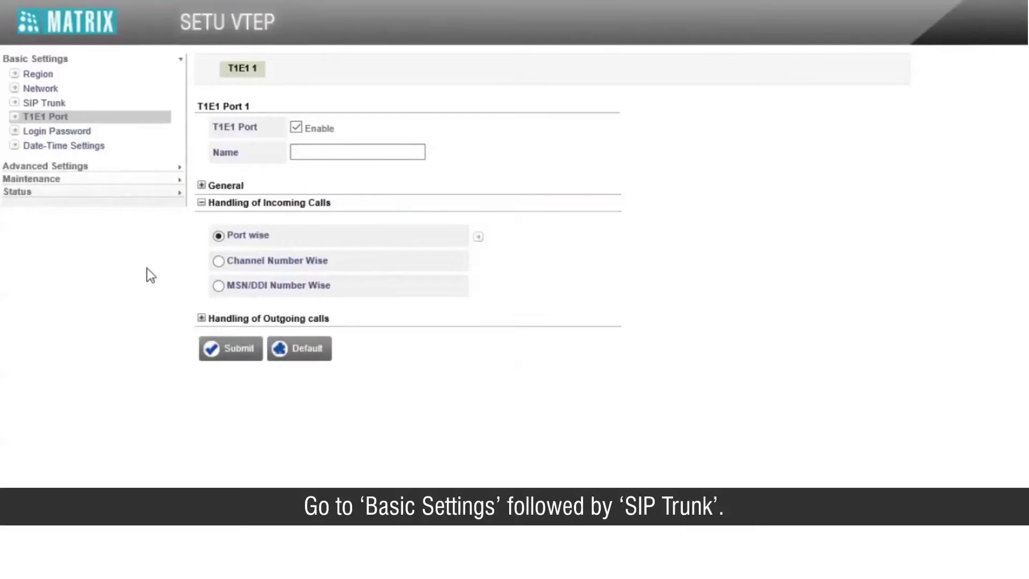
# Step: In SIP Trunk 1's incoming call handling, route calls both with and without CLI 'to the Called Party Number'
pyautogui.click(52, 107)
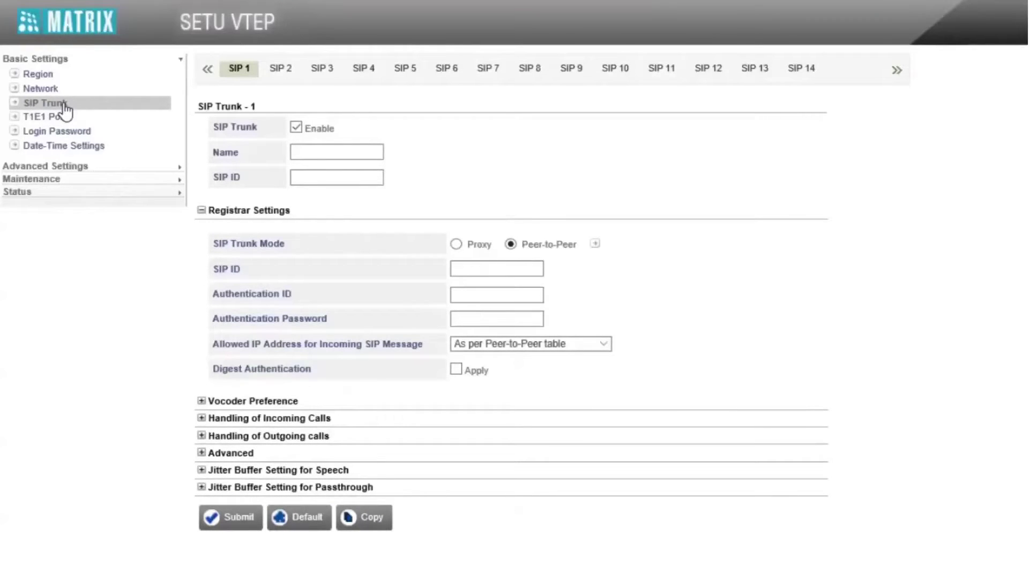
pyautogui.click(255, 418)
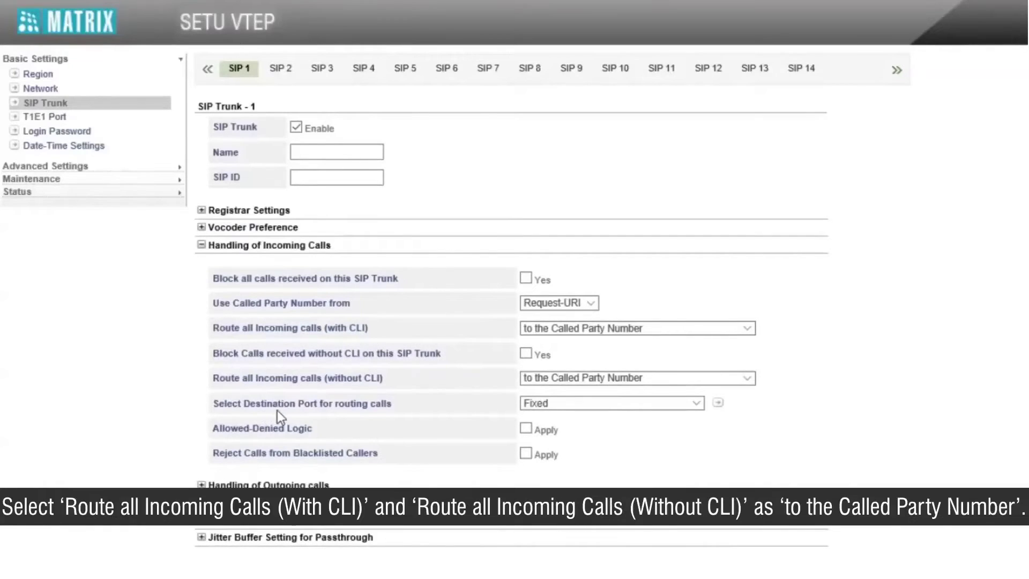
pyautogui.click(746, 328)
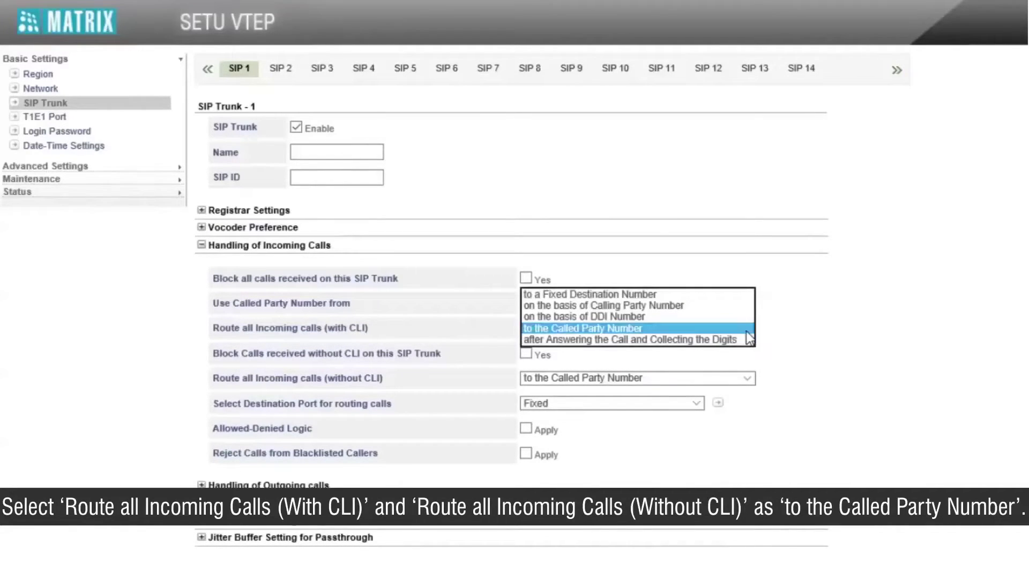
pyautogui.click(745, 328)
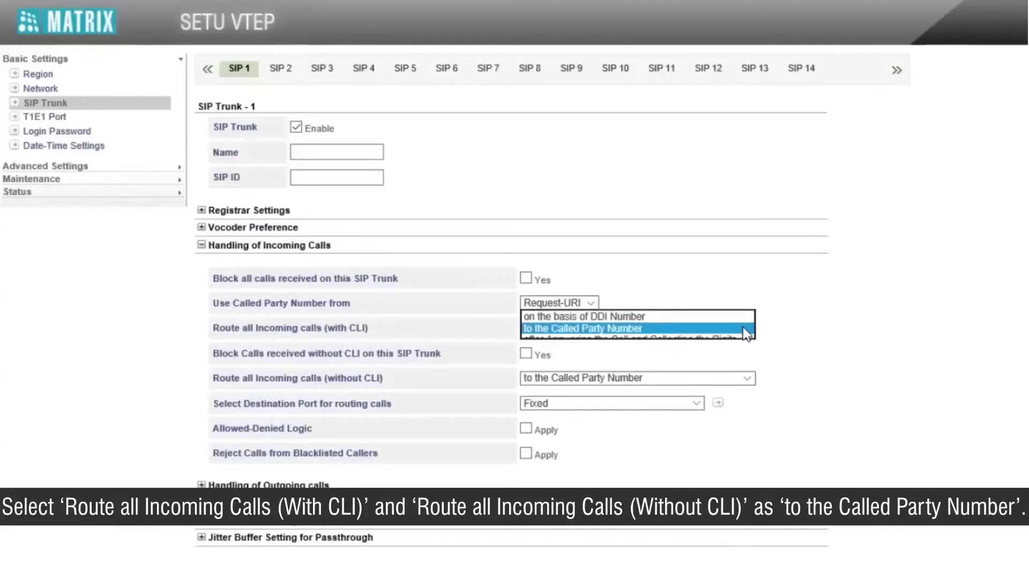
pyautogui.click(743, 378)
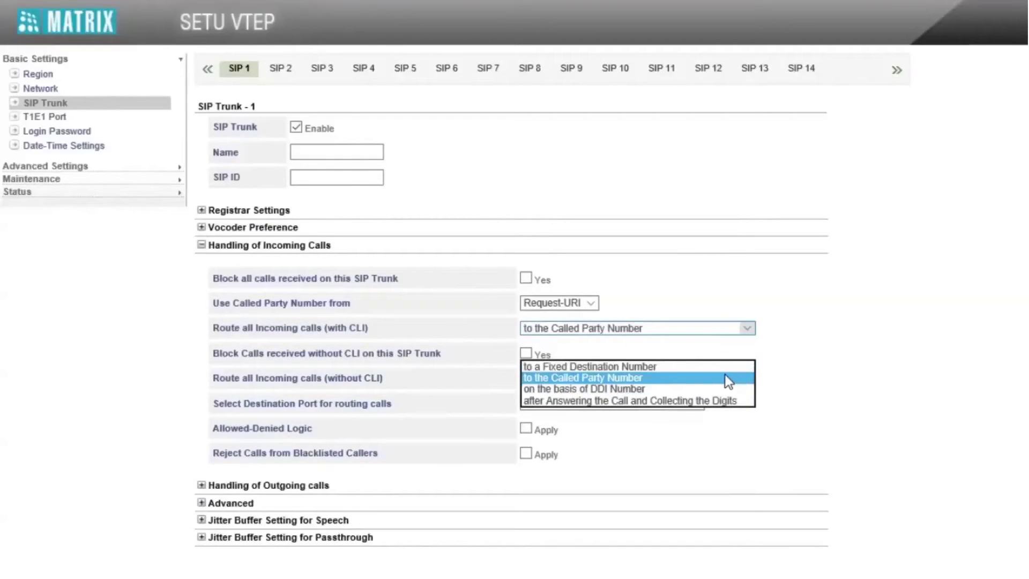
pyautogui.click(726, 377)
# Step: Set SIP Trunk 1's destination port for routing calls to 'Fixed', check its routing group, and submit the trunk settings
pyautogui.click(700, 404)
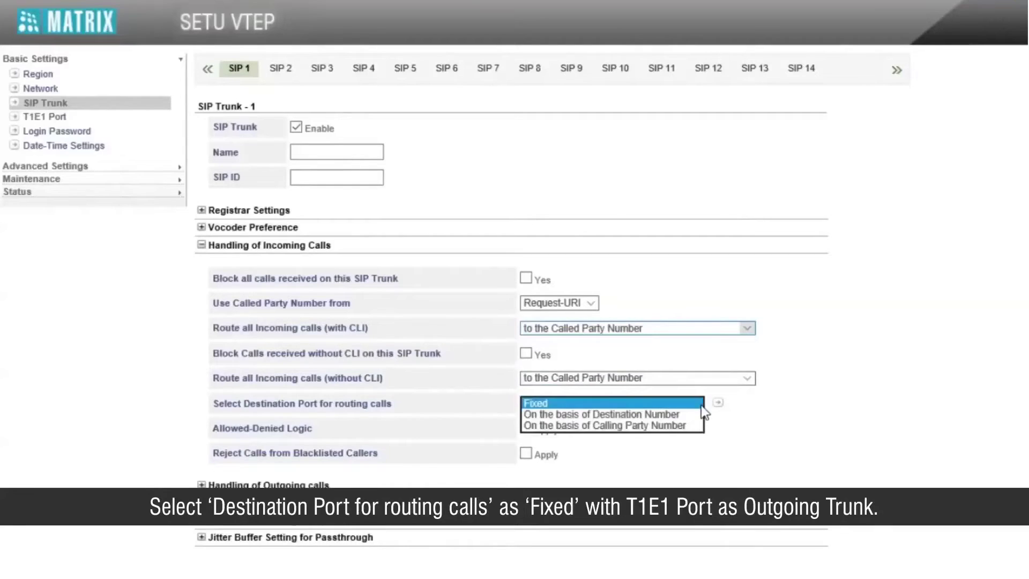
pyautogui.click(695, 405)
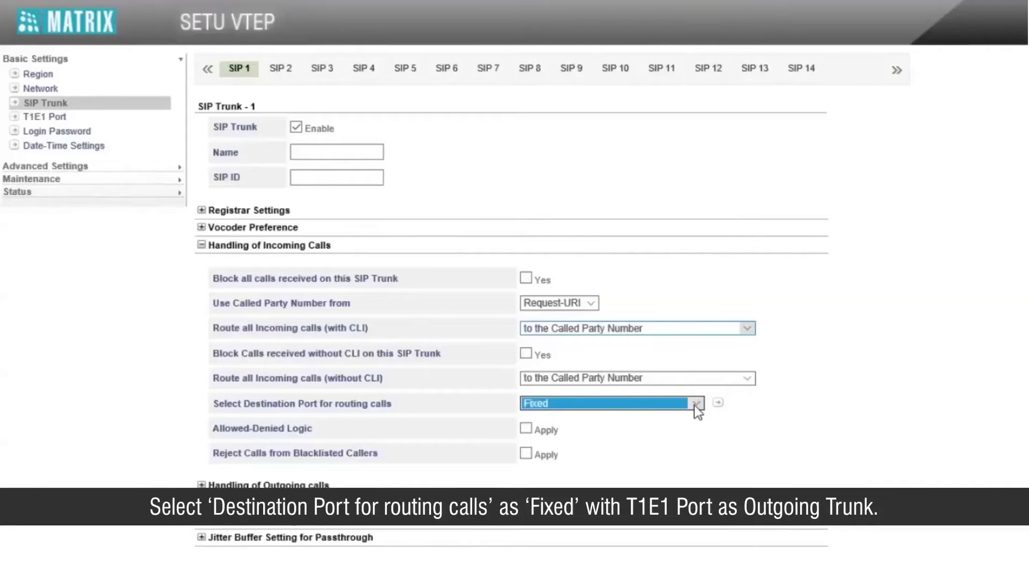
pyautogui.click(718, 403)
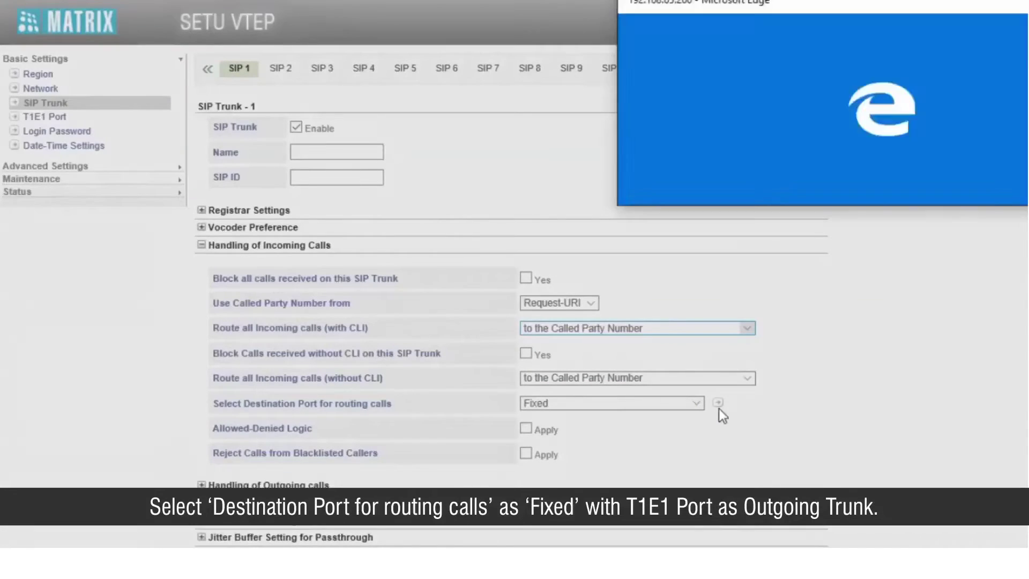
pyautogui.moveTo(755, 3); pyautogui.dragTo(578, 98)
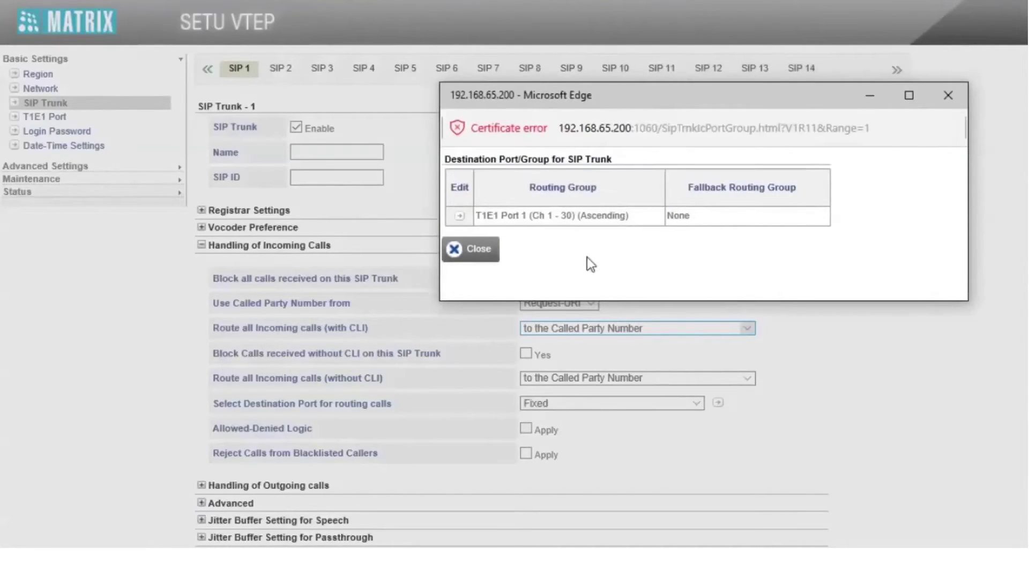
pyautogui.click(489, 257)
pyautogui.scroll(-1, 297, 305)
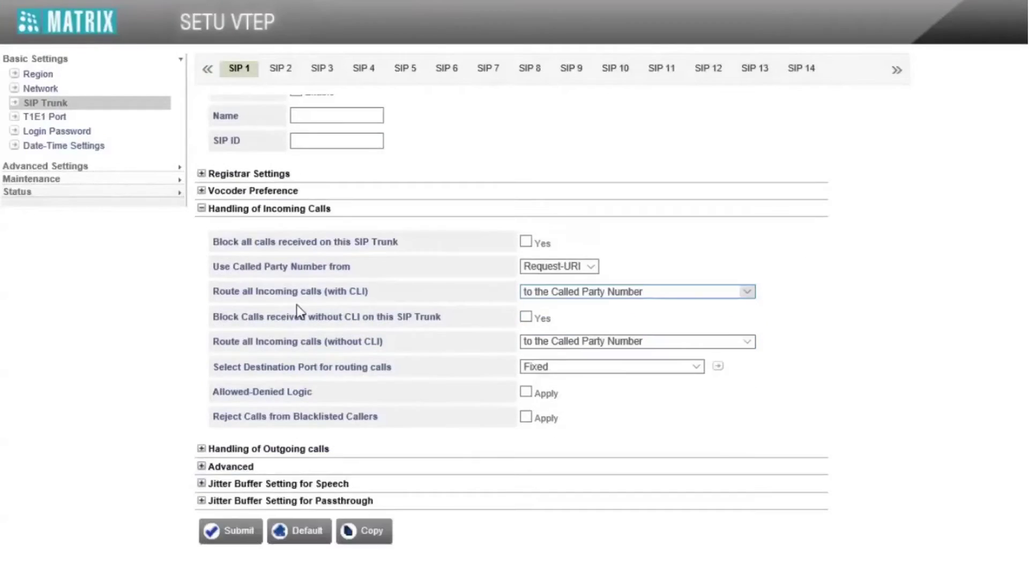
pyautogui.click(232, 527)
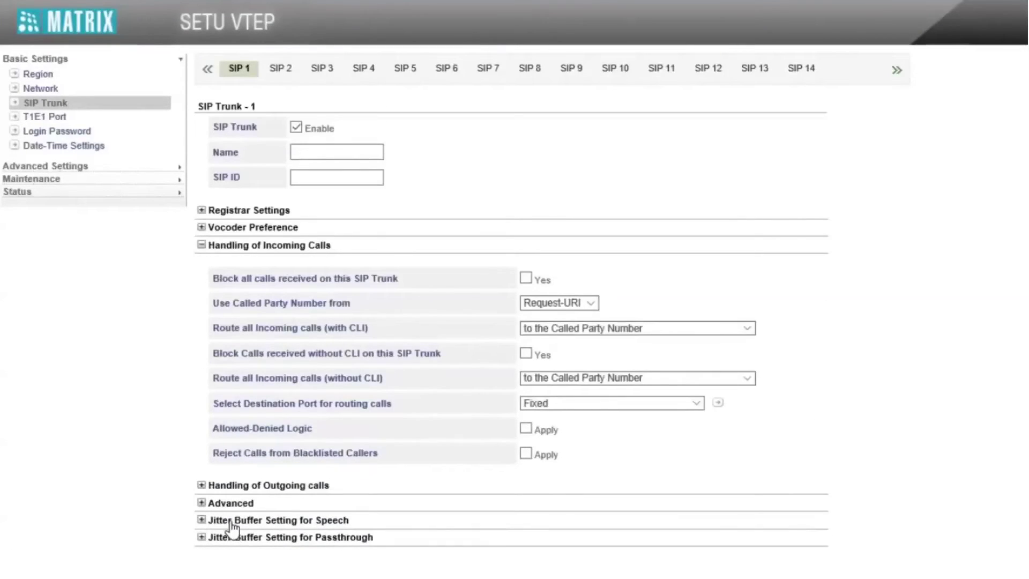